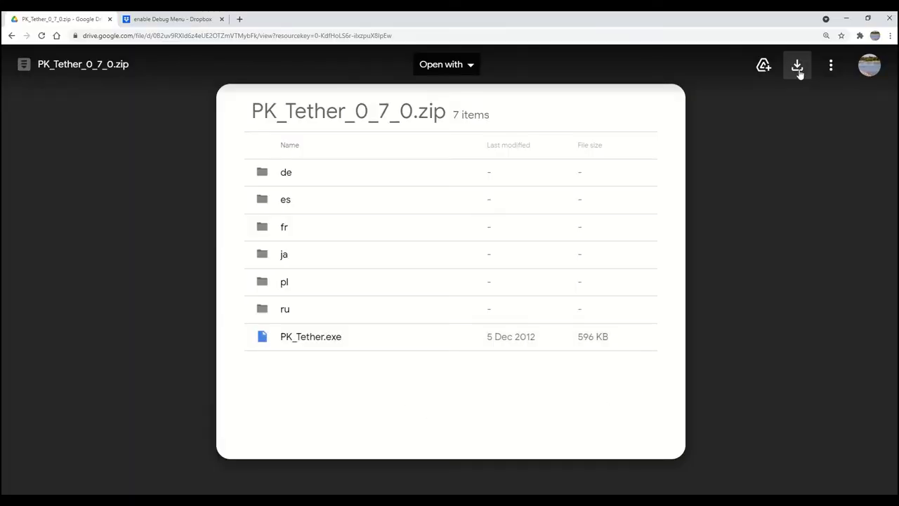
# Download PK_Tether_0_7_0.zip from Google Drive and extract it into the Downloads folder.
pyautogui.click(798, 68)
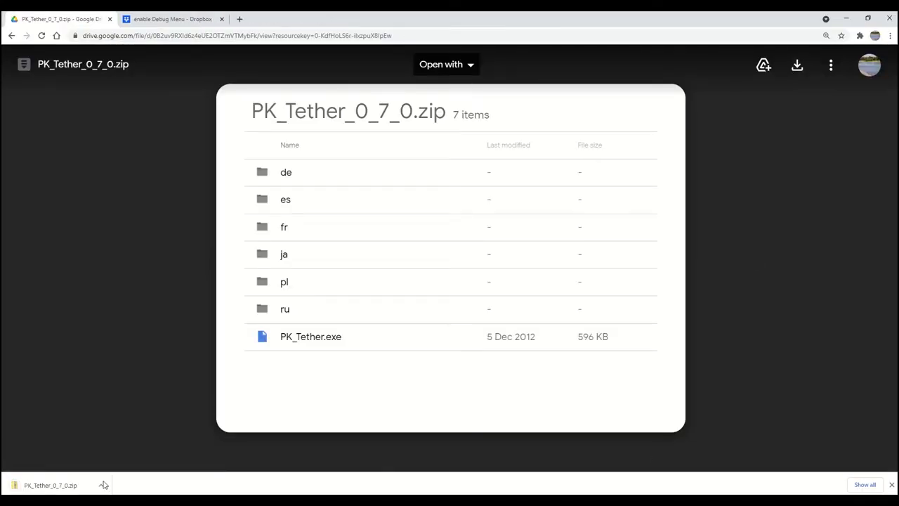
pyautogui.click(102, 485)
pyautogui.click(128, 454)
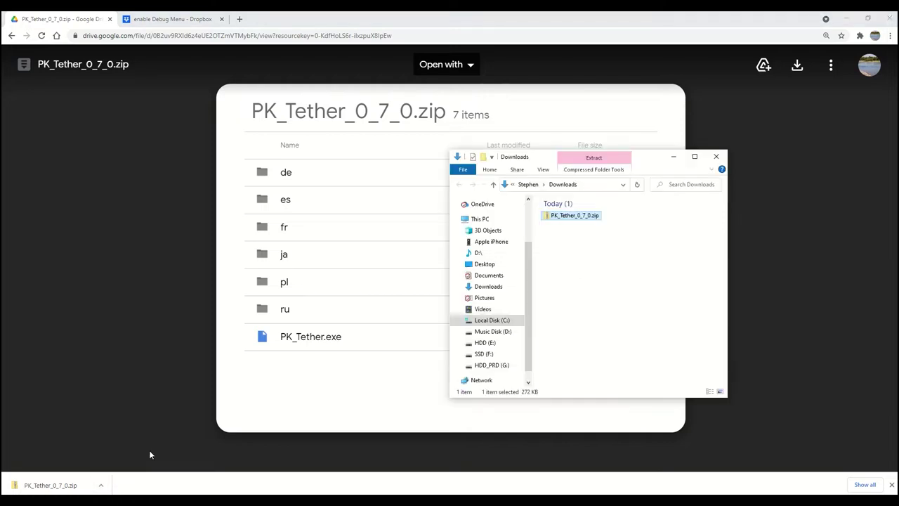
pyautogui.rightClick(592, 215)
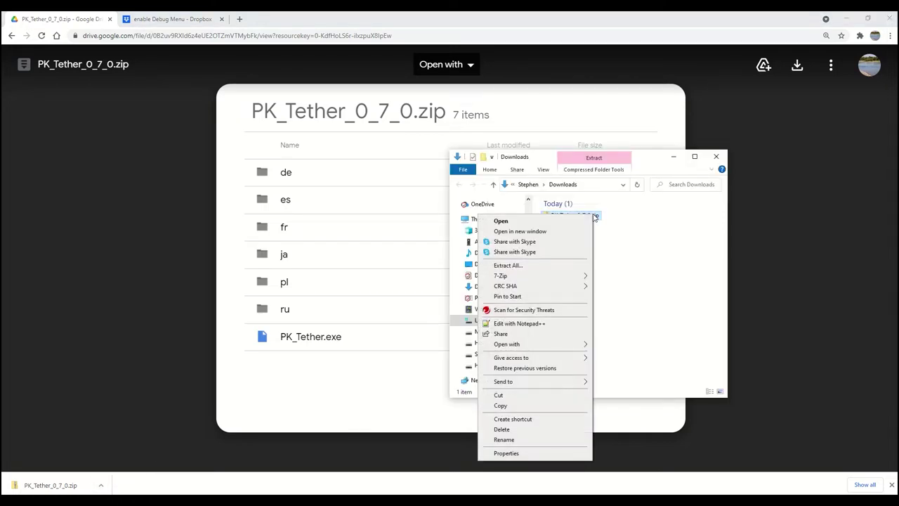
pyautogui.click(570, 264)
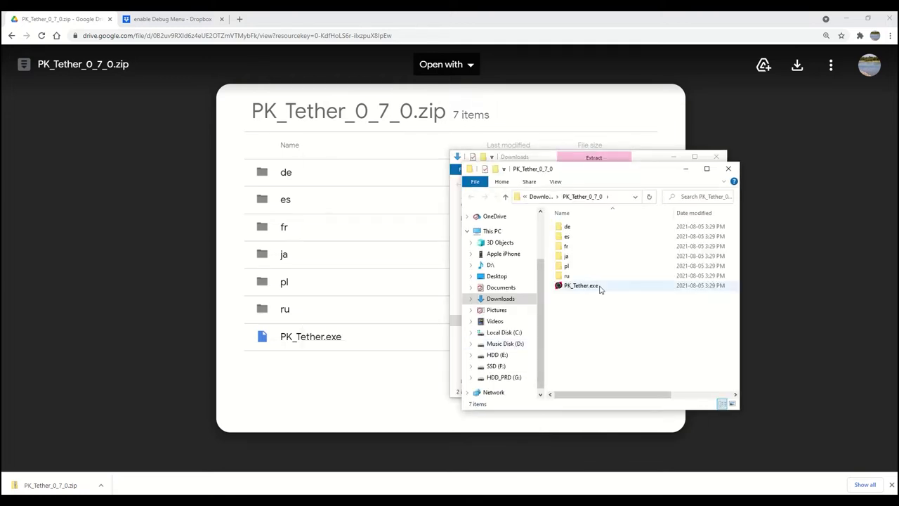
# Launch the extracted PK_Tether.exe, accept the default configuration and open the Debug mode options.
pyautogui.doubleClick(600, 288)
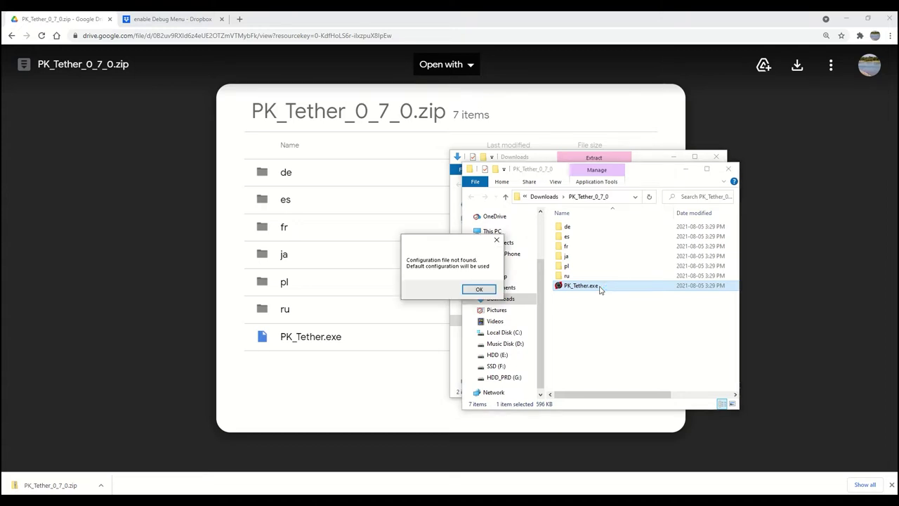
pyautogui.click(479, 289)
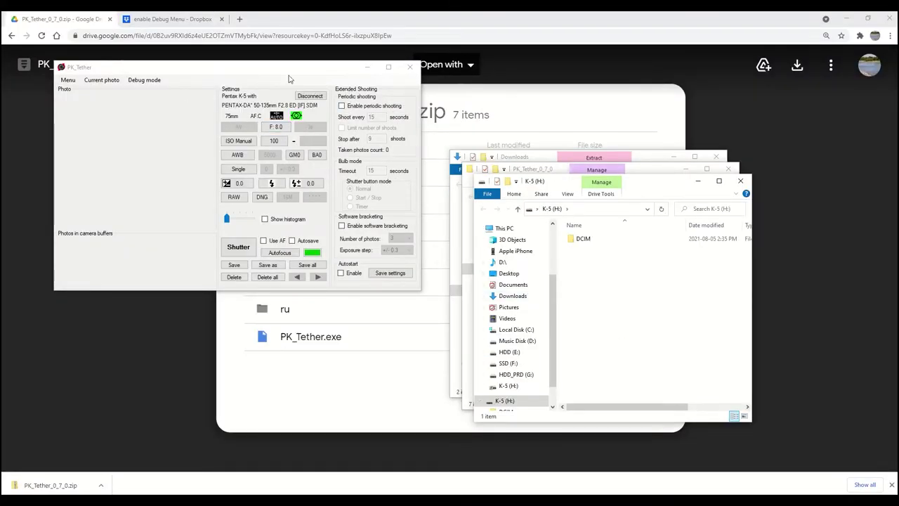
pyautogui.click(144, 80)
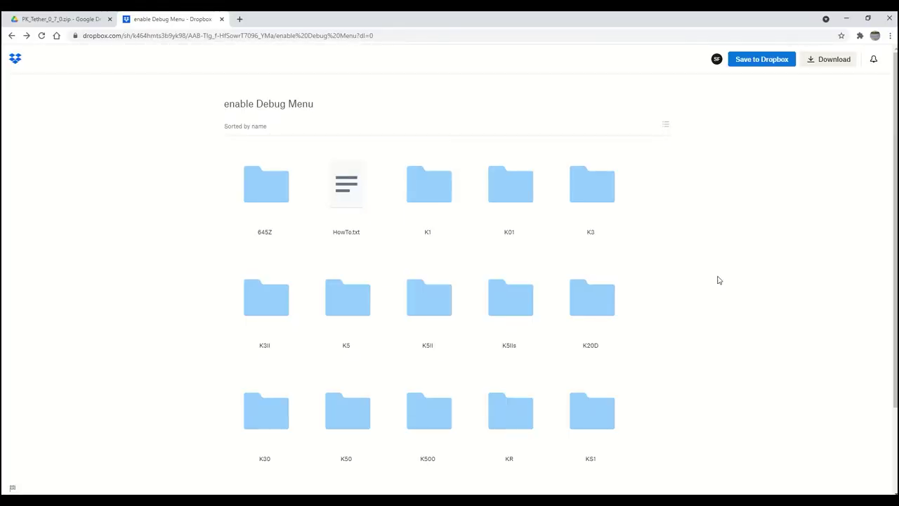
# Download the K5 folder from the enable Debug Menu share on Dropbox and extract K5.zip into Downloads.
pyautogui.click(339, 317)
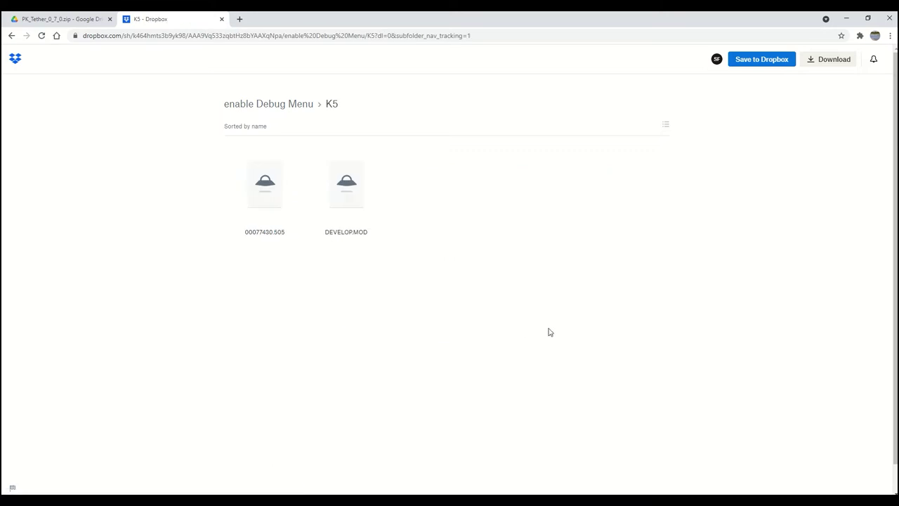
pyautogui.click(822, 66)
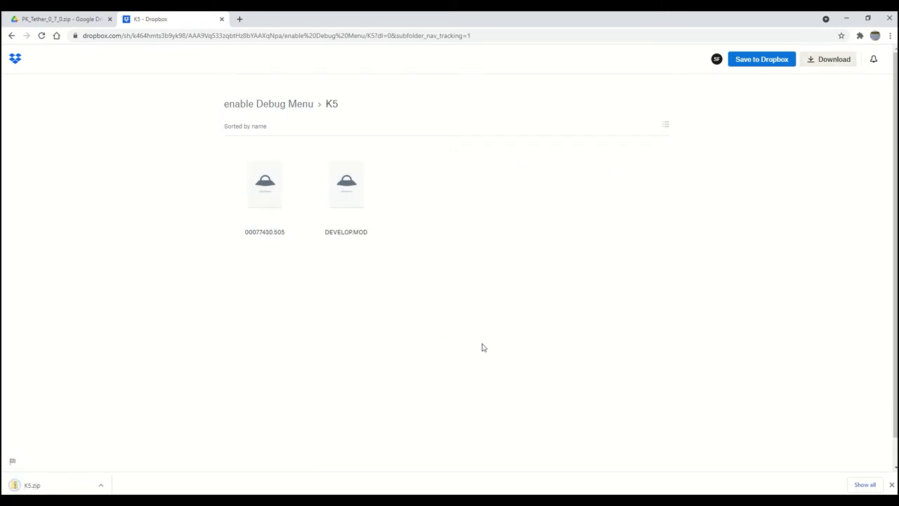
pyautogui.click(102, 487)
pyautogui.click(141, 455)
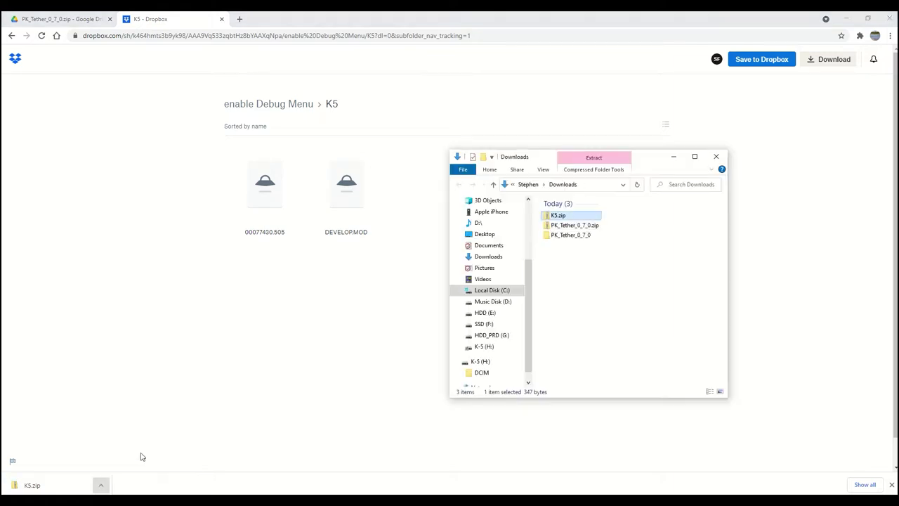
pyautogui.rightClick(562, 220)
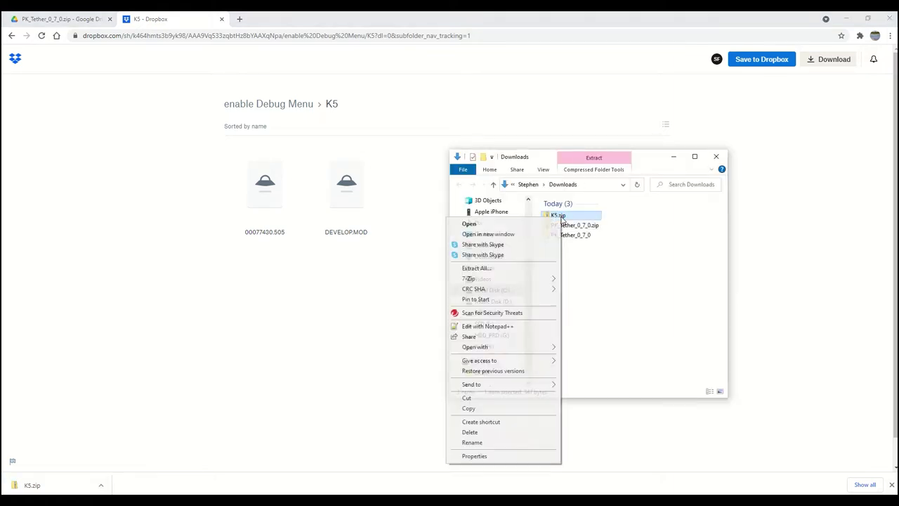
pyautogui.click(518, 268)
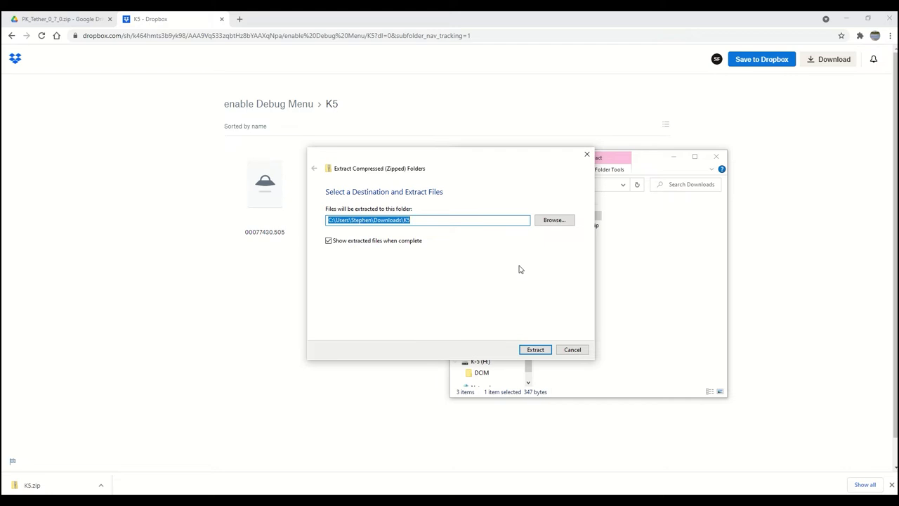
pyautogui.click(535, 350)
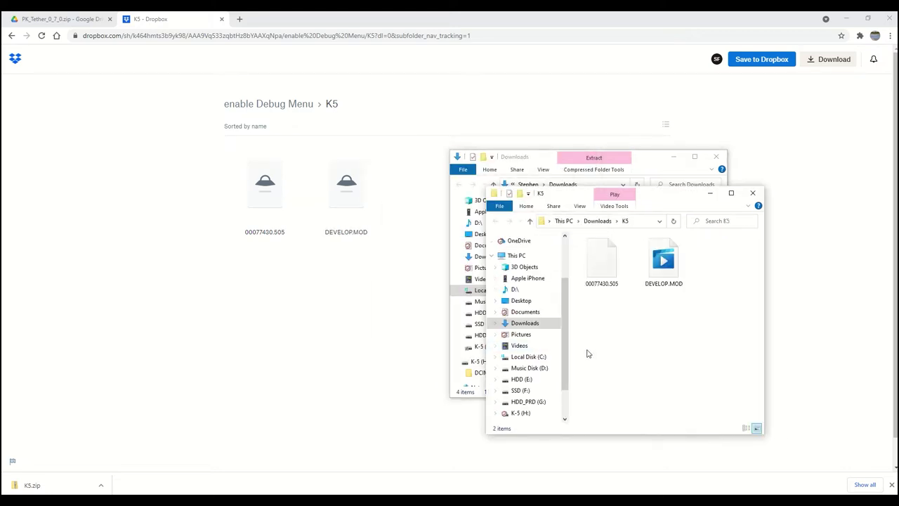
# Copy 00077430.505 and DEVELOP.MOD from the extracted K5 folder to the root of the K-5 (H:) drive and close the drive window.
pyautogui.moveTo(589, 353); pyautogui.dragTo(698, 257)
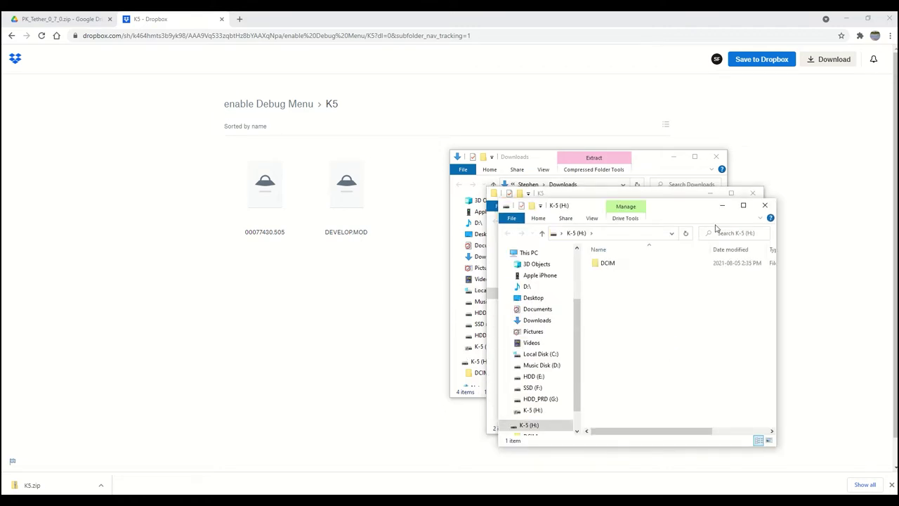
pyautogui.moveTo(693, 212); pyautogui.dragTo(367, 192)
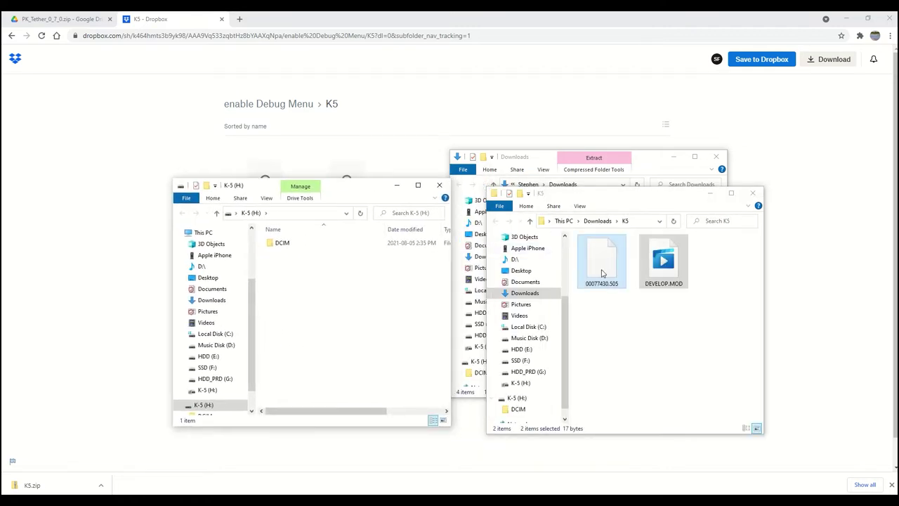
pyautogui.moveTo(664, 271); pyautogui.dragTo(317, 306)
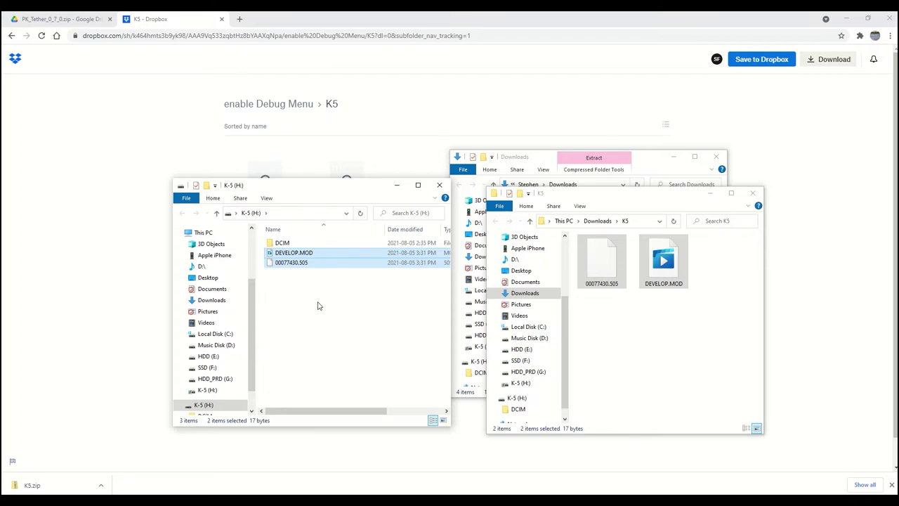
pyautogui.click(440, 185)
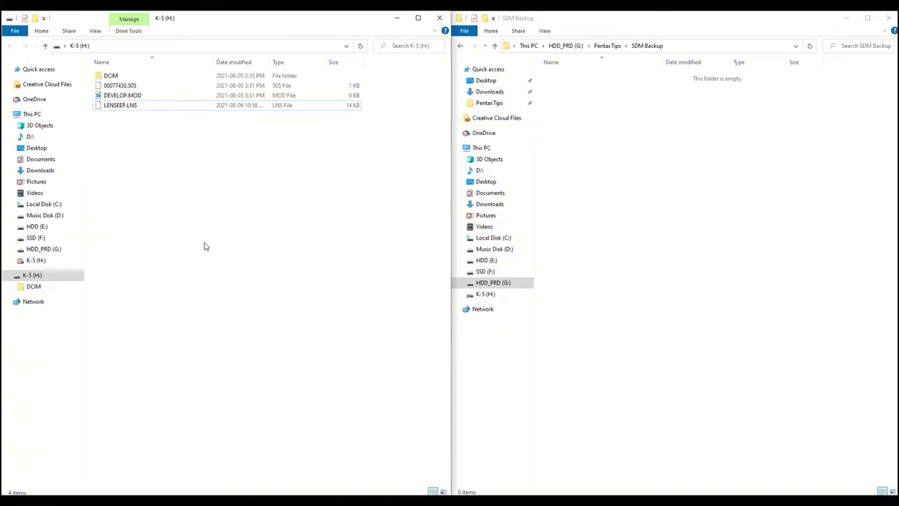
# Create a folder named Backup inside the SDM Backup folder on the G: drive.
pyautogui.click(144, 109)
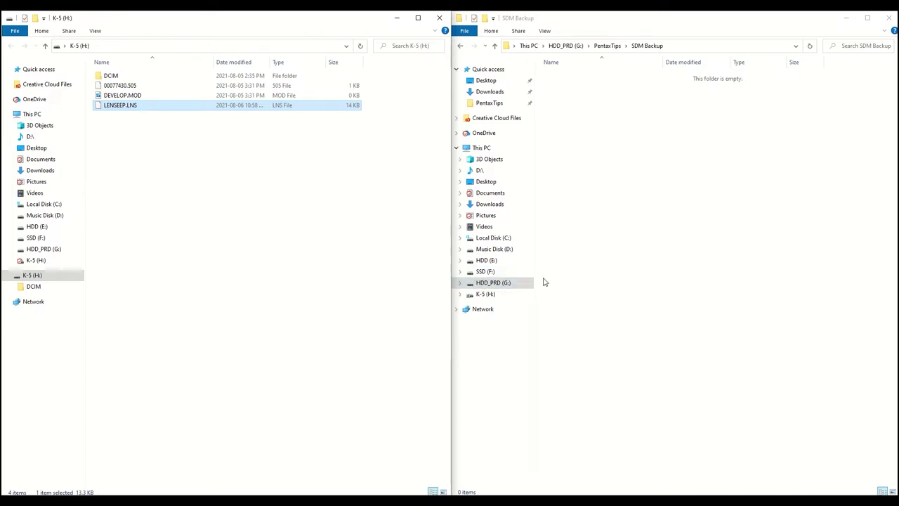
pyautogui.click(647, 50)
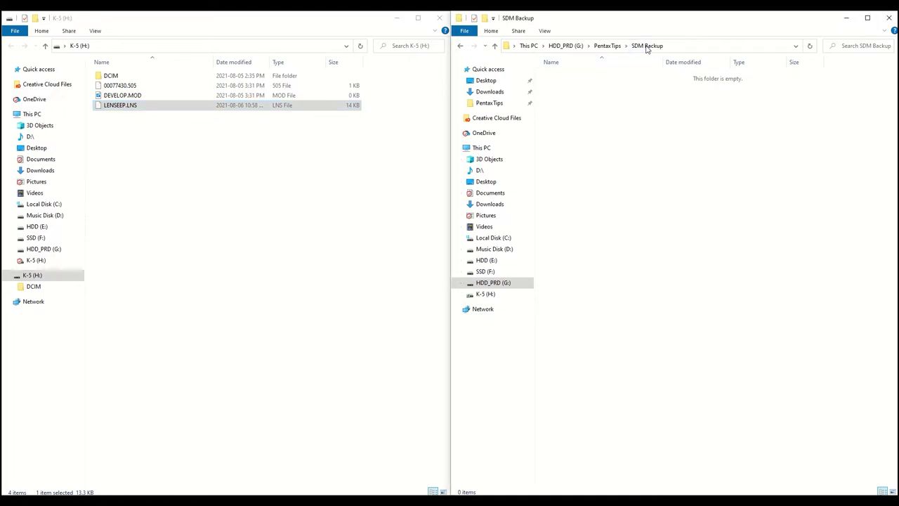
pyautogui.rightClick(608, 138)
pyautogui.moveTo(544, 265)
pyautogui.click(622, 263)
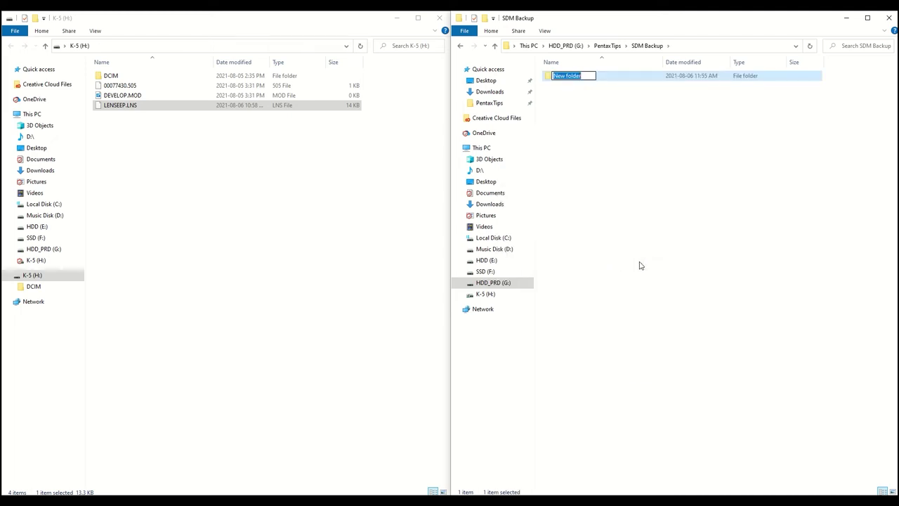
pyautogui.write('Backup')
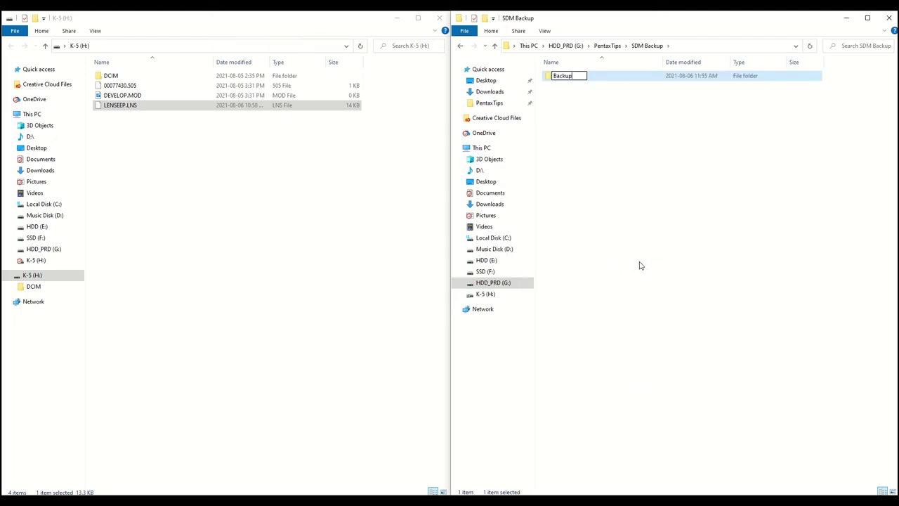
pyautogui.click(639, 266)
# Create a second folder named New inside SDM Backup.
pyautogui.rightClick(609, 168)
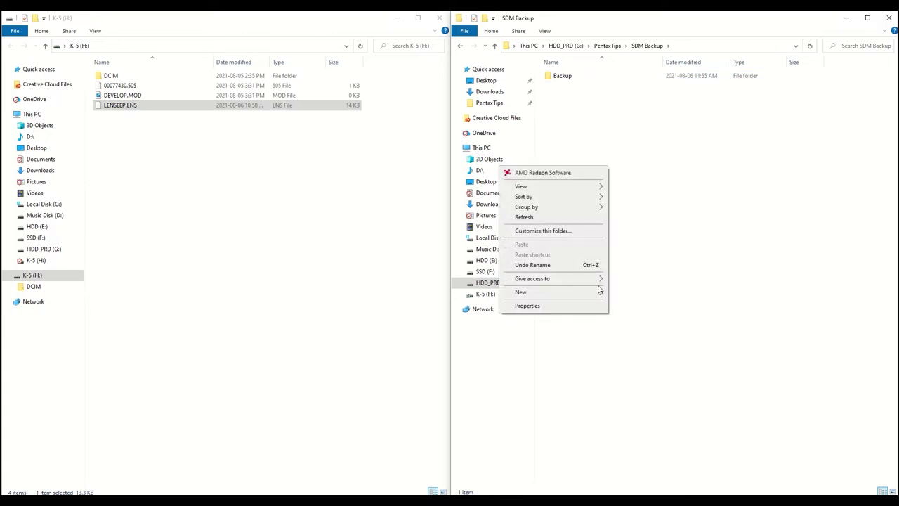
pyautogui.click(624, 293)
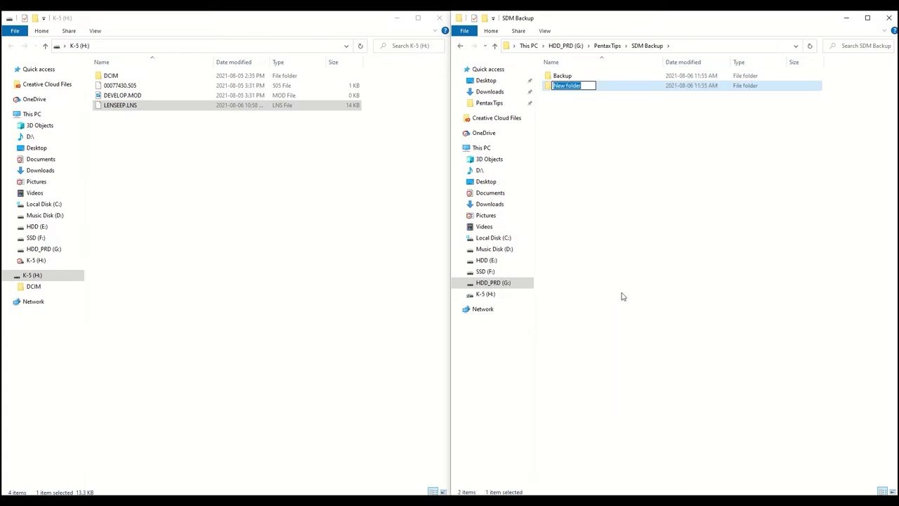
pyautogui.write('New')
pyautogui.click(621, 297)
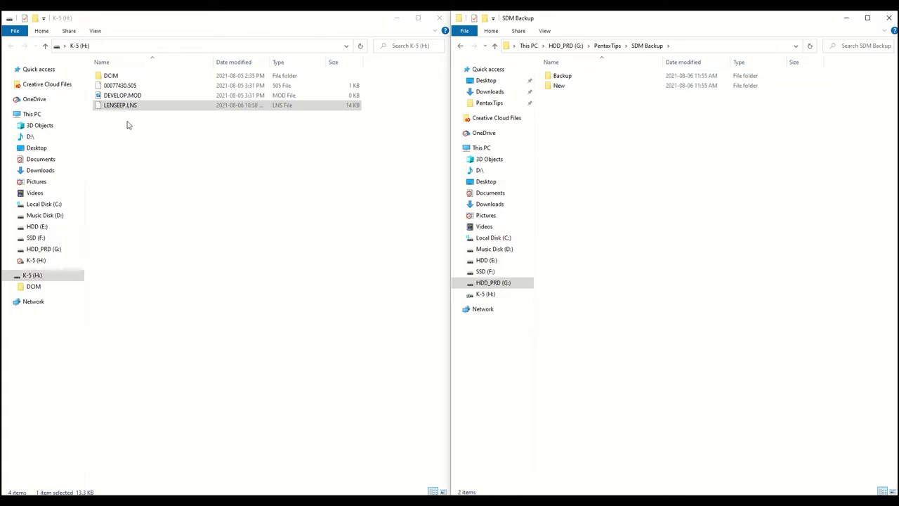
# Copy LENSEEP.LNS from the K-5 (H:) drive into the New and Backup folders, and permanently delete the original from the drive.
pyautogui.moveTo(114, 107); pyautogui.dragTo(564, 86)
pyautogui.moveTo(120, 105); pyautogui.dragTo(564, 78)
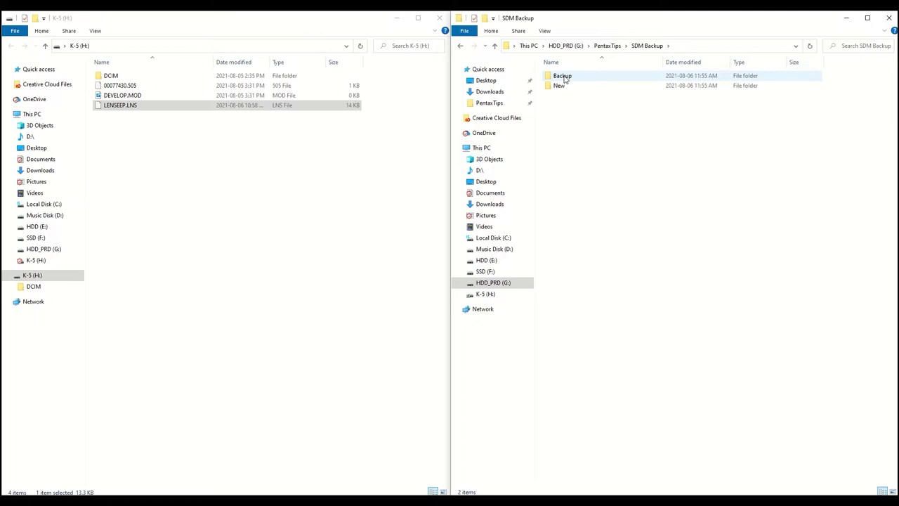
pyautogui.click(297, 147)
pyautogui.click(120, 104)
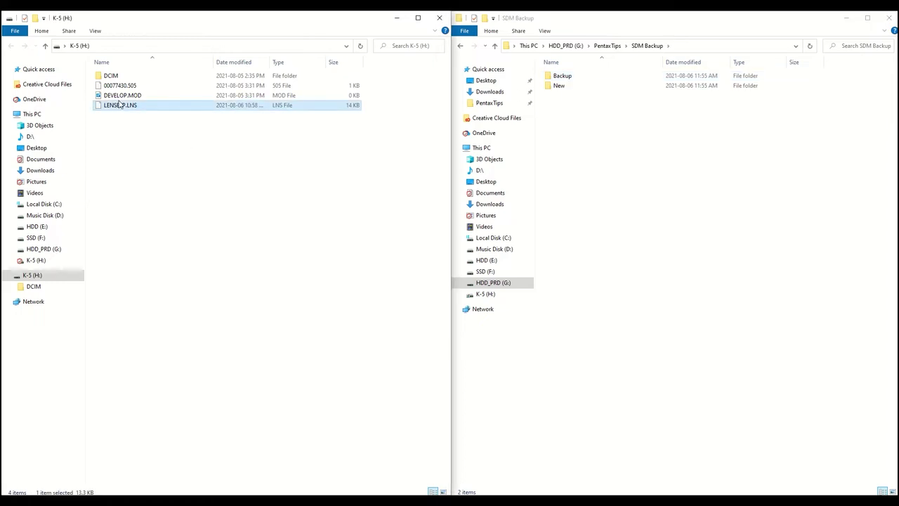
pyautogui.hotkey('shift', 'Delete')
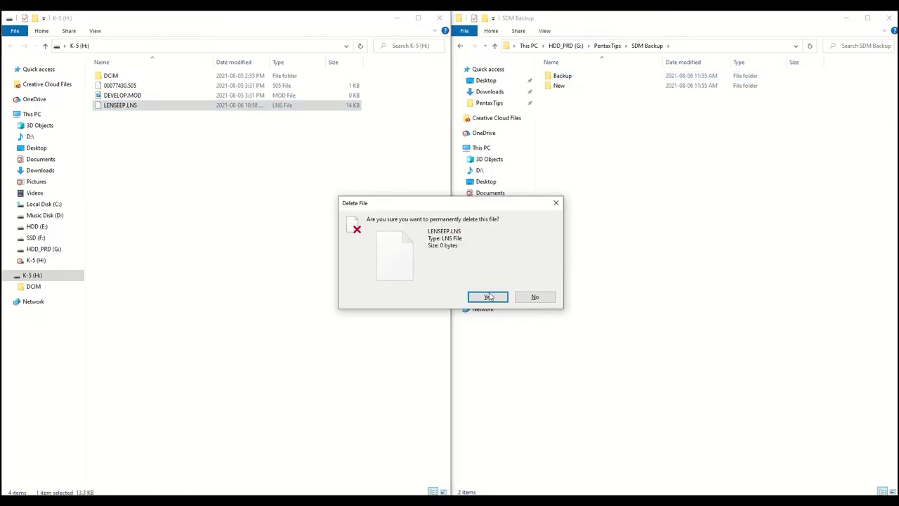
pyautogui.click(489, 296)
# Open the LENSEEP.LNS copy in the New folder for editing in Notepad++.
pyautogui.click(656, 159)
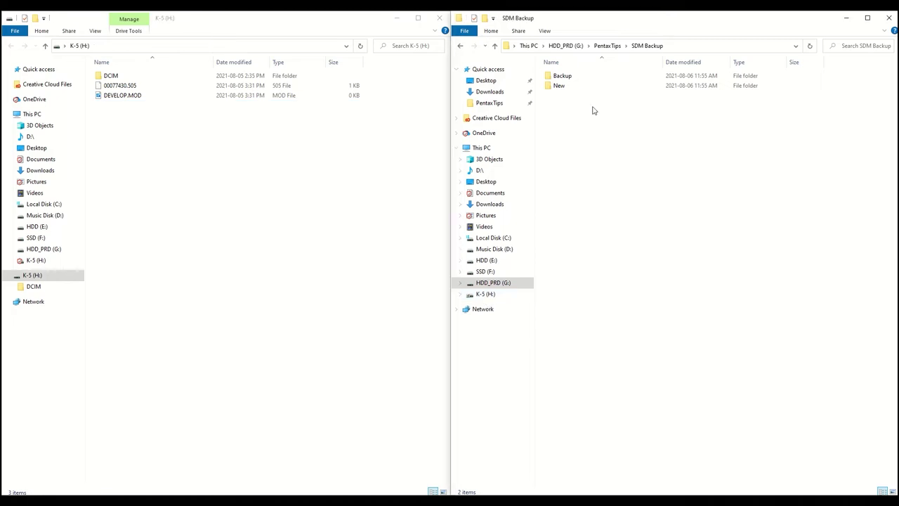
pyautogui.doubleClick(563, 86)
pyautogui.rightClick(569, 78)
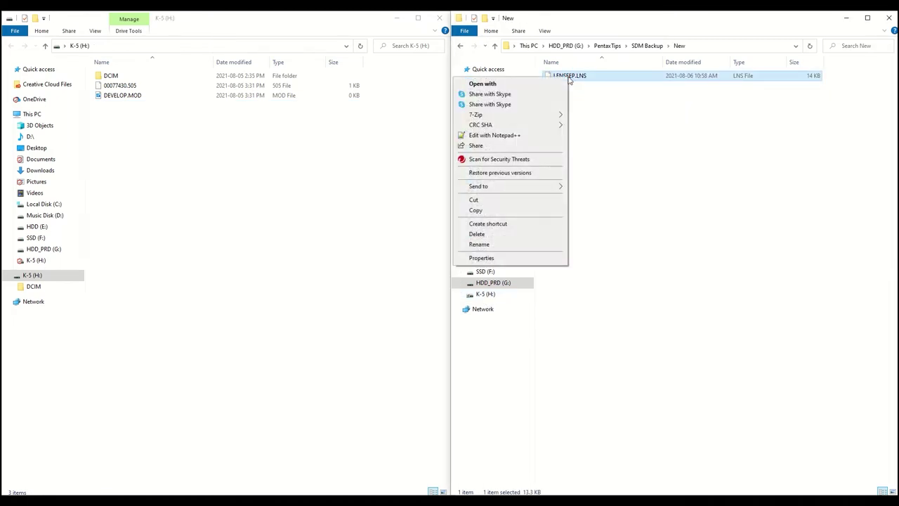
pyautogui.click(541, 137)
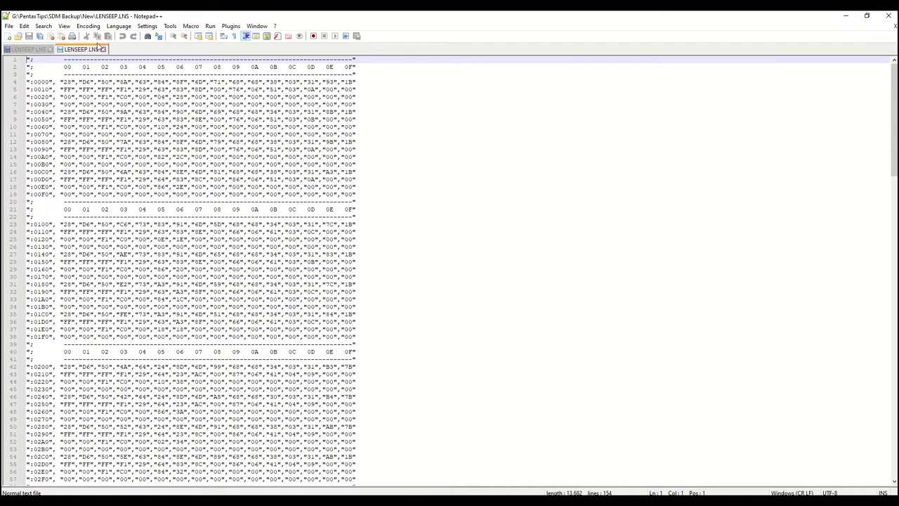
# Search LENSEEP.LNS for C0 and examine the matches down to row :03E0.
pyautogui.click(44, 26)
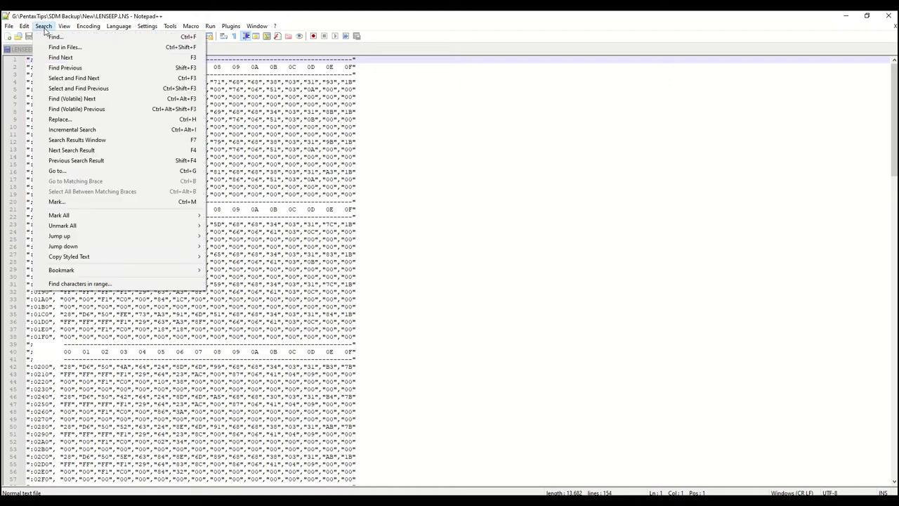
pyautogui.click(50, 36)
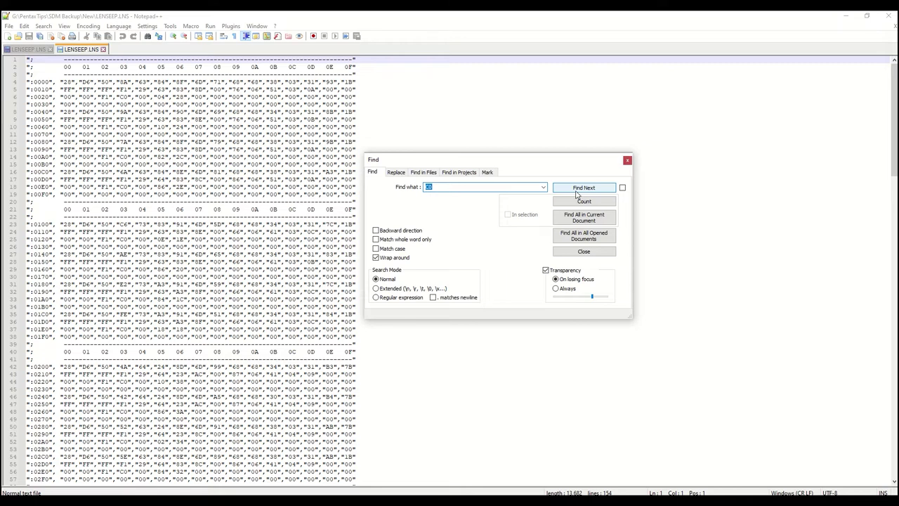
pyautogui.click(578, 188)
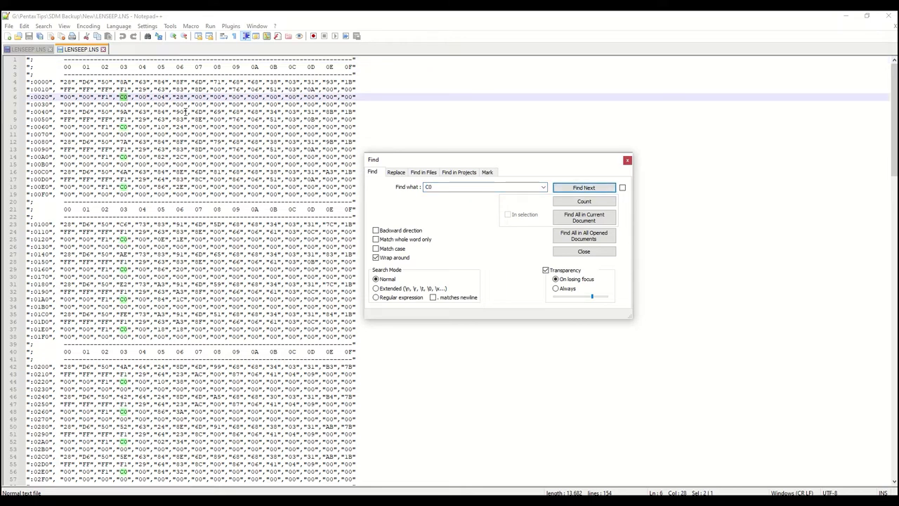
pyautogui.scroll(-7, 169, 104)
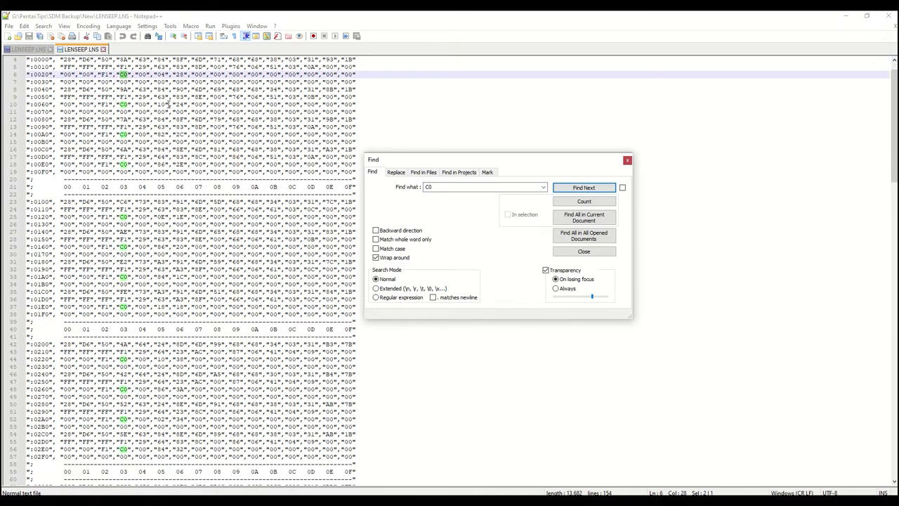
pyautogui.scroll(-3, 207, 262)
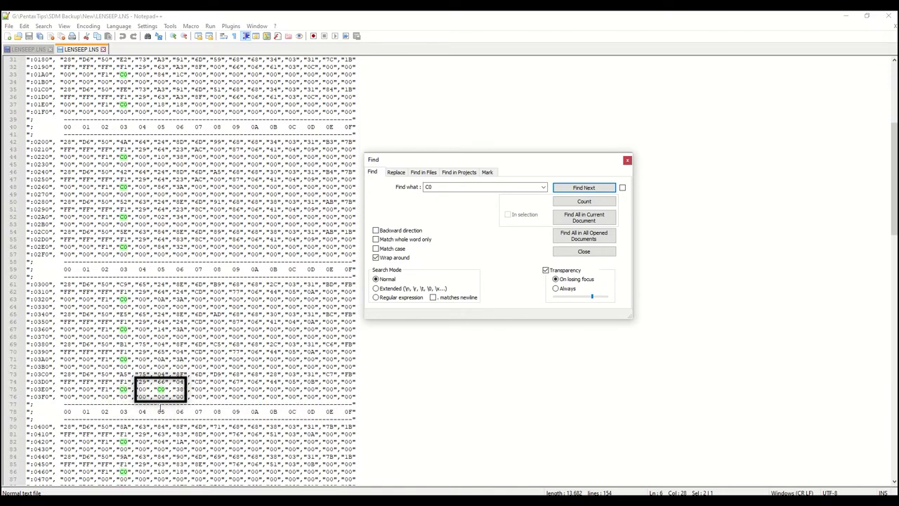
# Replace every occurrence of C0 with 80 throughout LENSEEP.LNS.
pyautogui.scroll(-20, 184, 383)
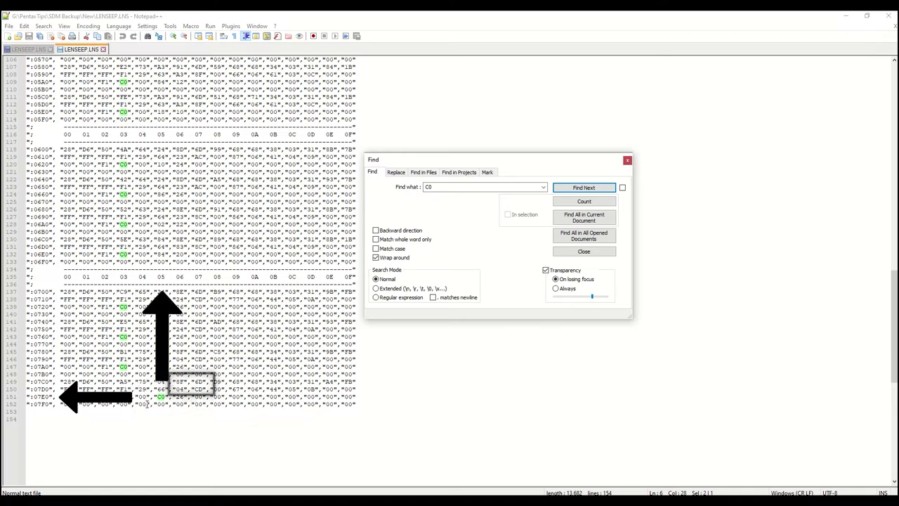
pyautogui.scroll(20, 179, 381)
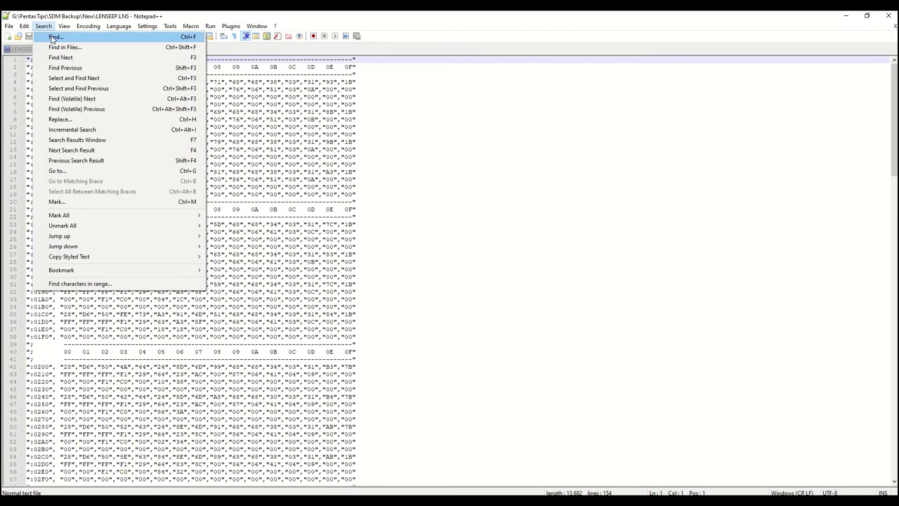
pyautogui.click(51, 35)
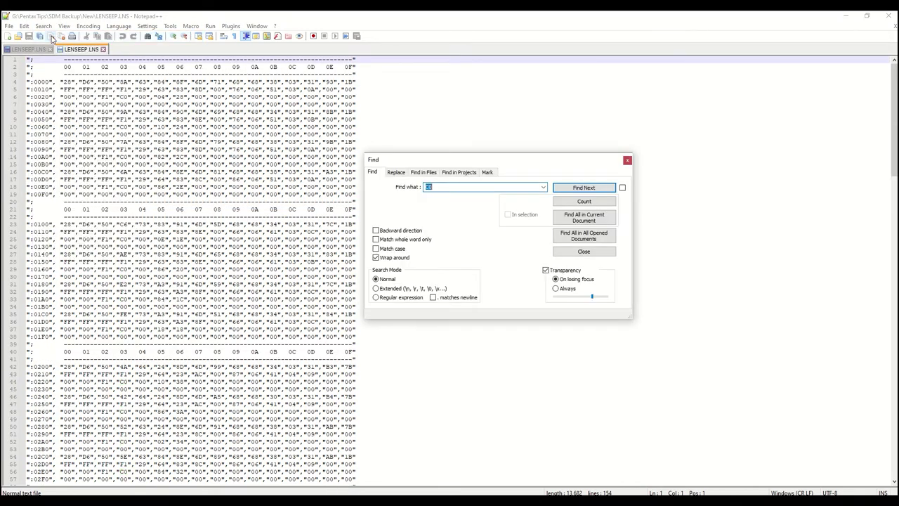
pyautogui.click(562, 184)
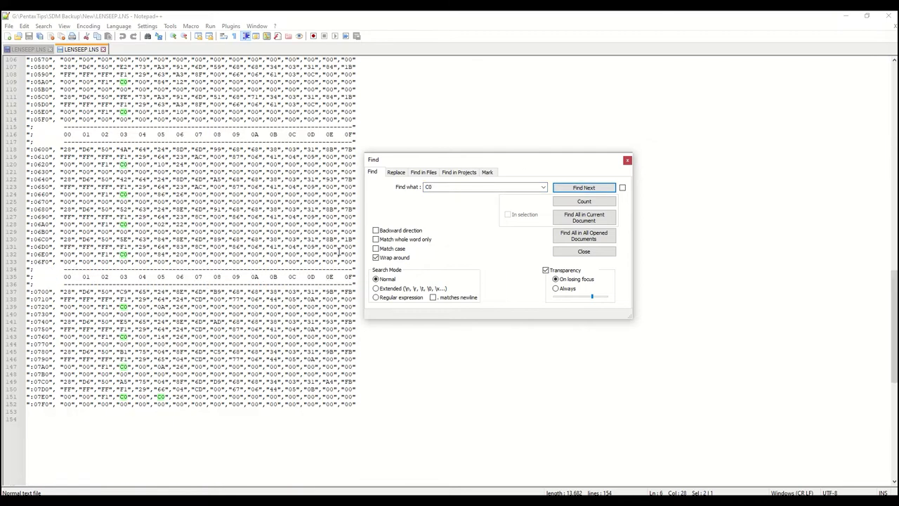
pyautogui.click(397, 173)
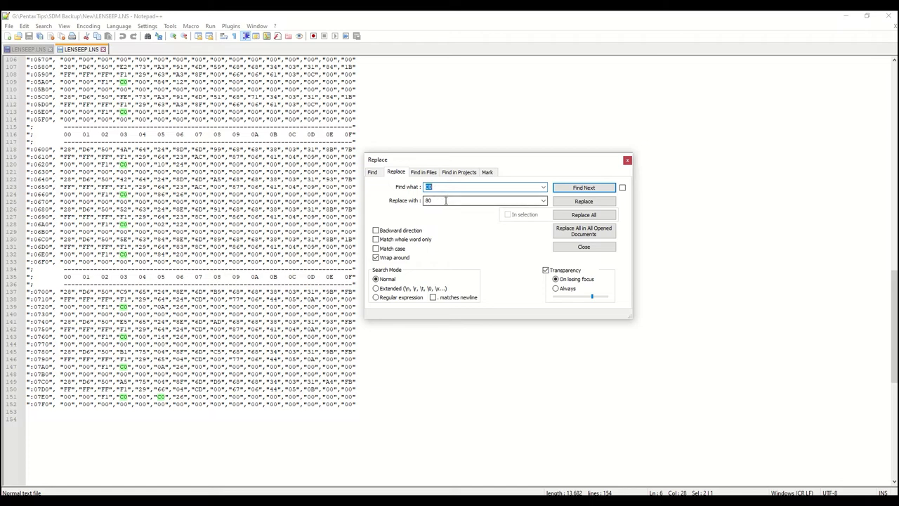
pyautogui.click(571, 216)
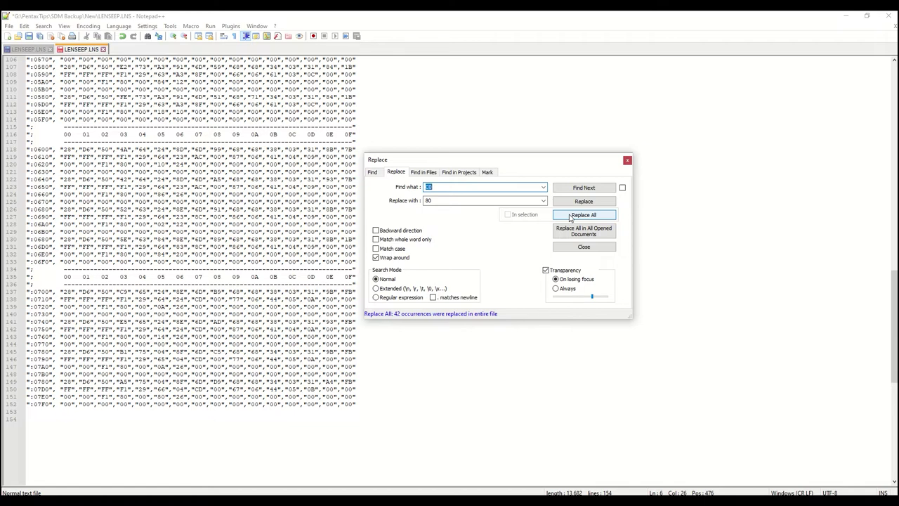
pyautogui.click(627, 160)
# Change the value in row :07E0, column 05 back to C0.
pyautogui.click(160, 397)
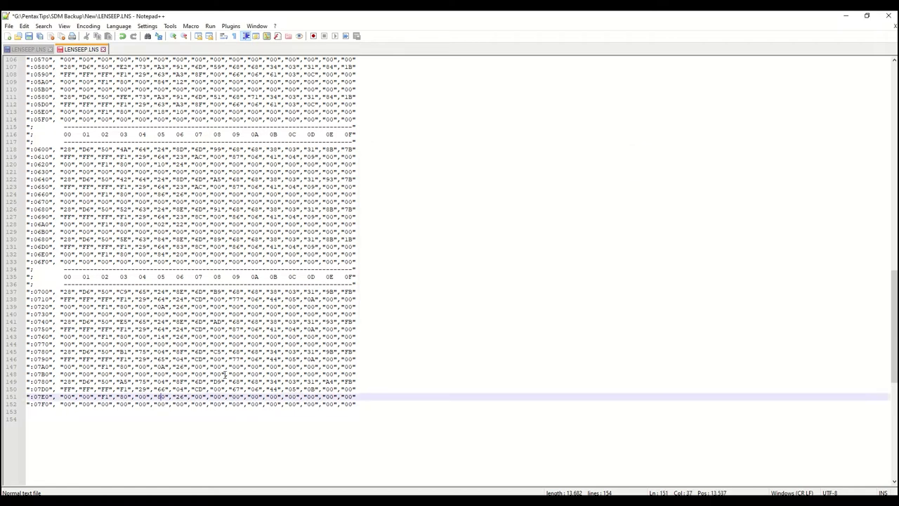
pyautogui.press('BackSpace')
pyautogui.write('C')
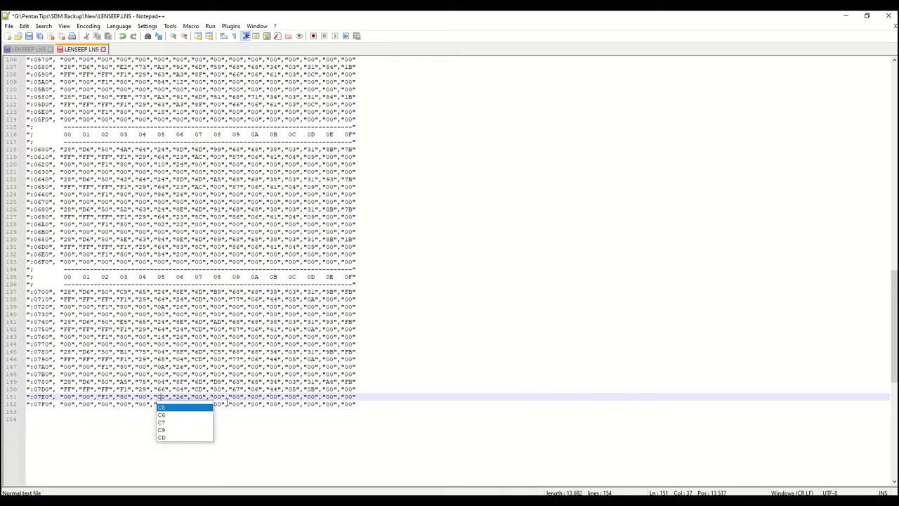
pyautogui.click(318, 420)
# Change the value in row :03E0, column 05 back to C0, and save and close LENSEEP.LNS.
pyautogui.scroll(20, 318, 420)
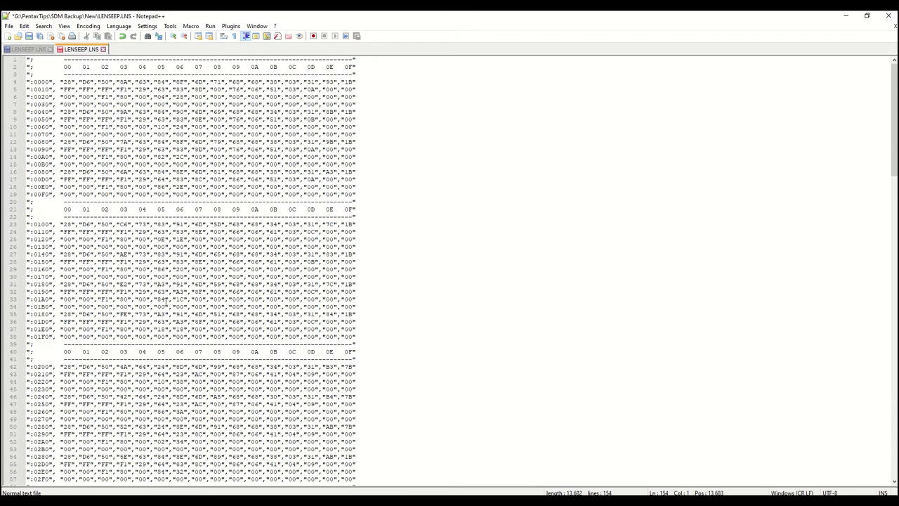
pyautogui.scroll(-5, 186, 420)
pyautogui.click(187, 456)
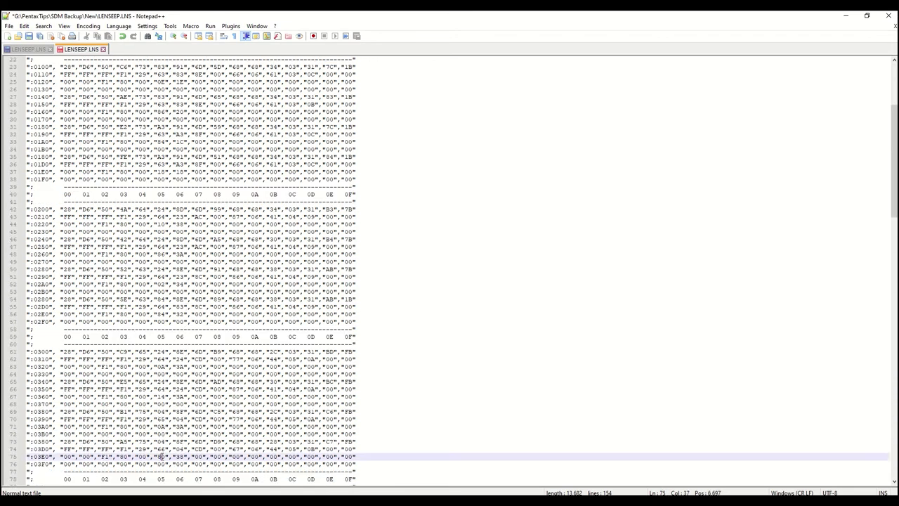
pyautogui.write('C')
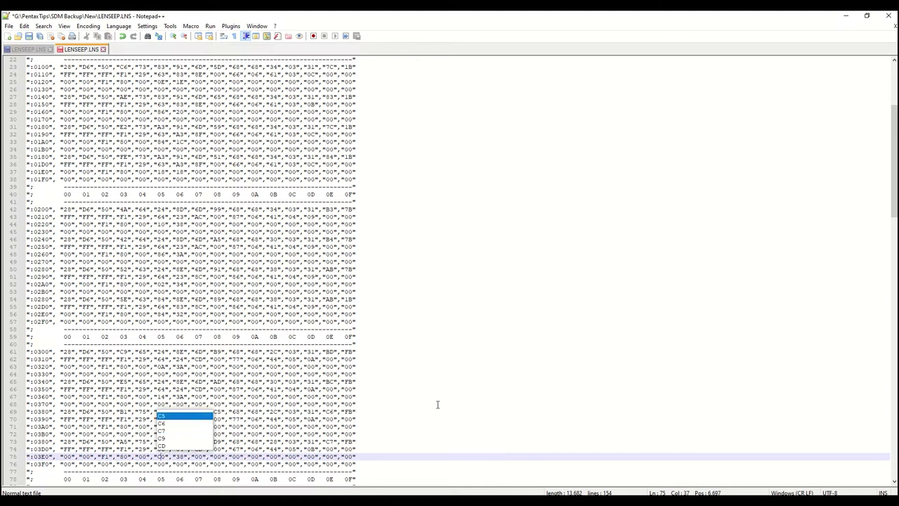
pyautogui.click(437, 405)
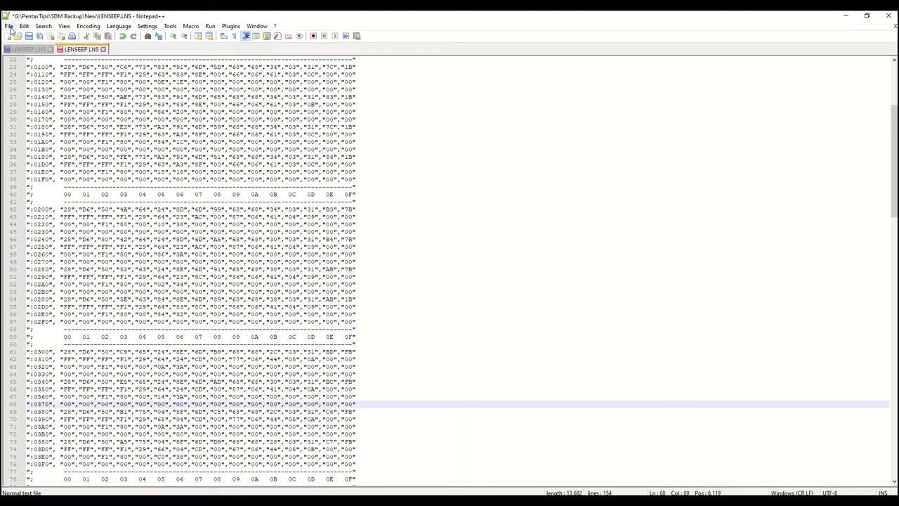
pyautogui.click(29, 36)
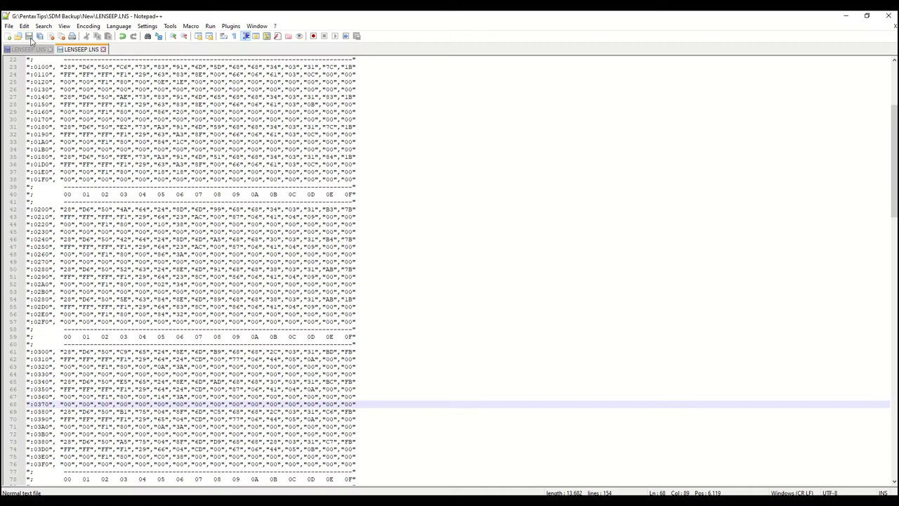
pyautogui.click(888, 16)
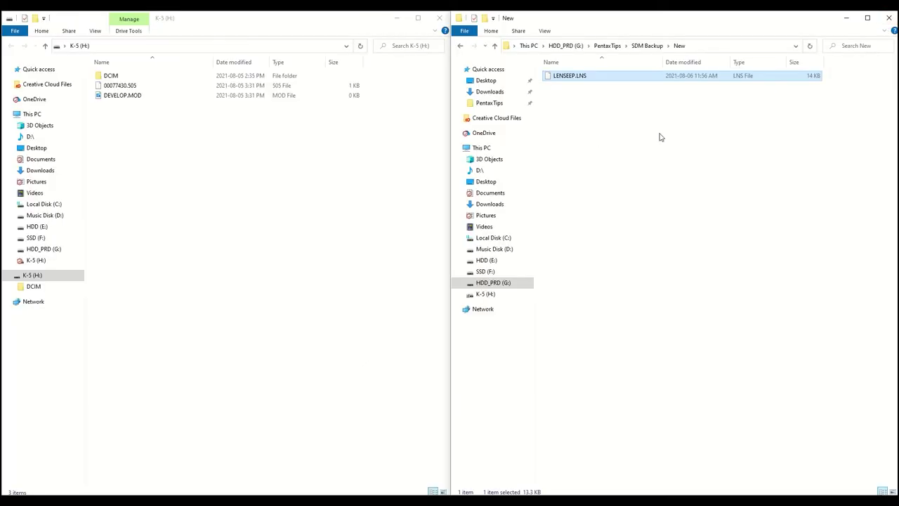
# Copy the edited LENSEEP.LNS from the New folder onto the K-5 (H:) drive.
pyautogui.doubleClick(569, 76)
pyautogui.rightClick(569, 75)
pyautogui.click(506, 208)
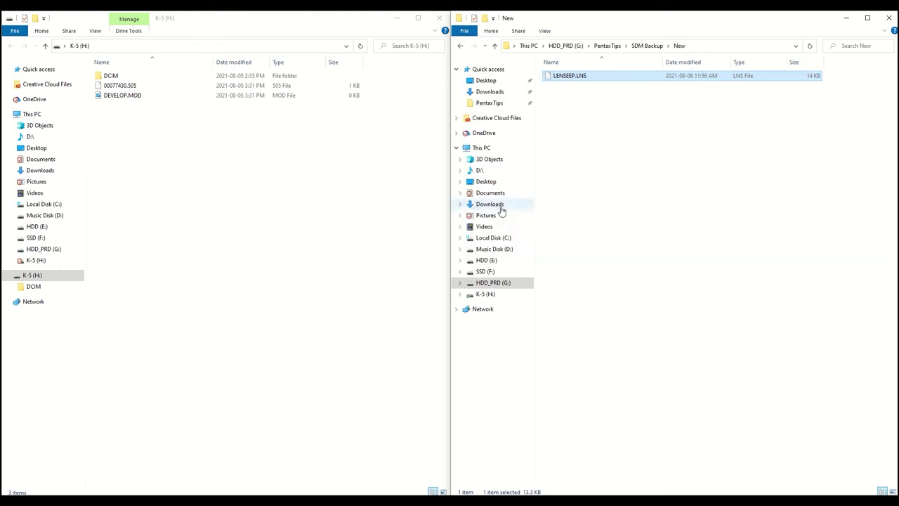
pyautogui.rightClick(107, 143)
pyautogui.click(74, 220)
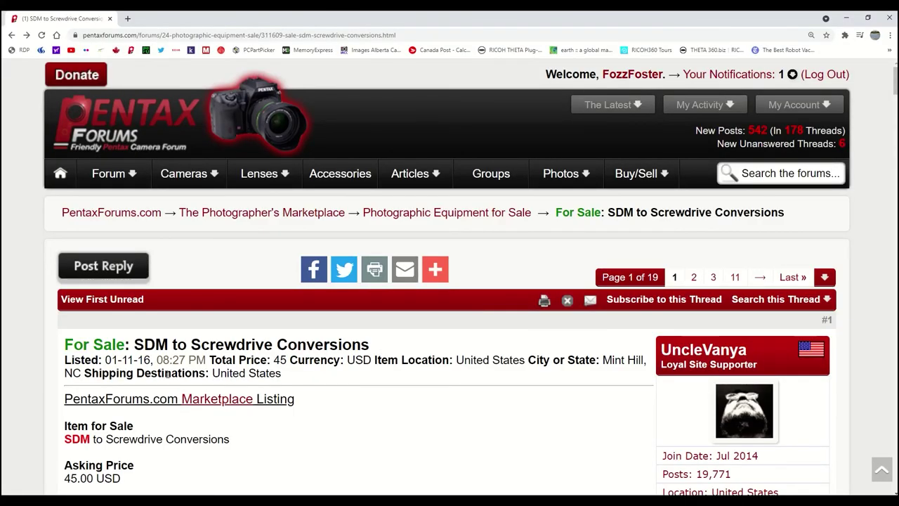
# Read the SDM to Screwdrive Conversions listing on PentaxForums.com, from the service description to the list of converted lenses.
pyautogui.scroll(-5, 377, 372)
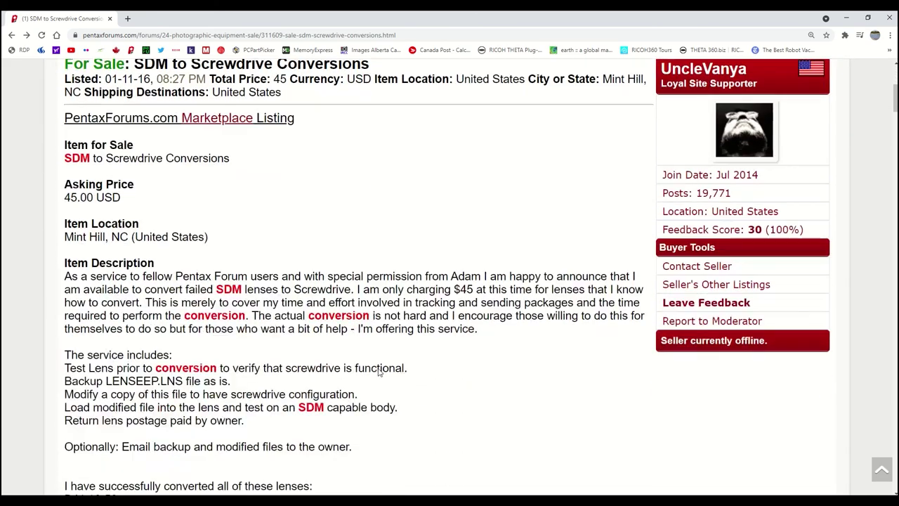
pyautogui.scroll(-1, 378, 368)
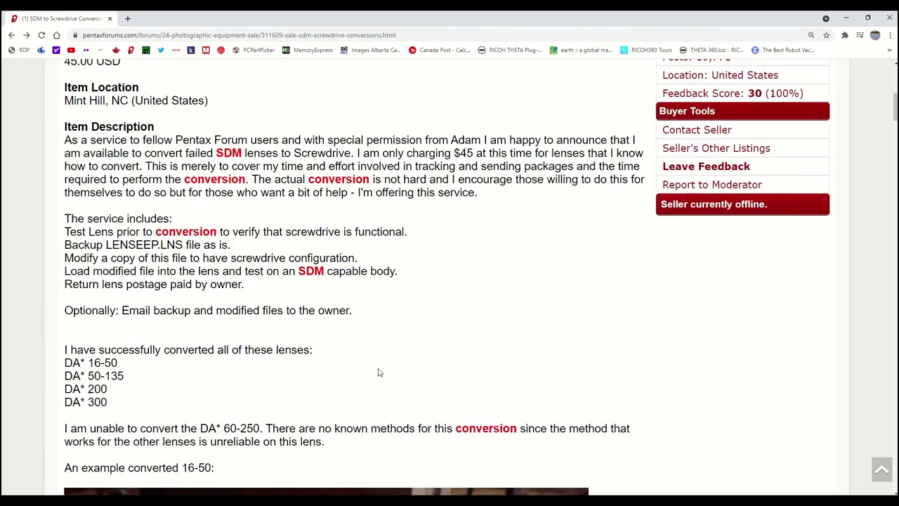